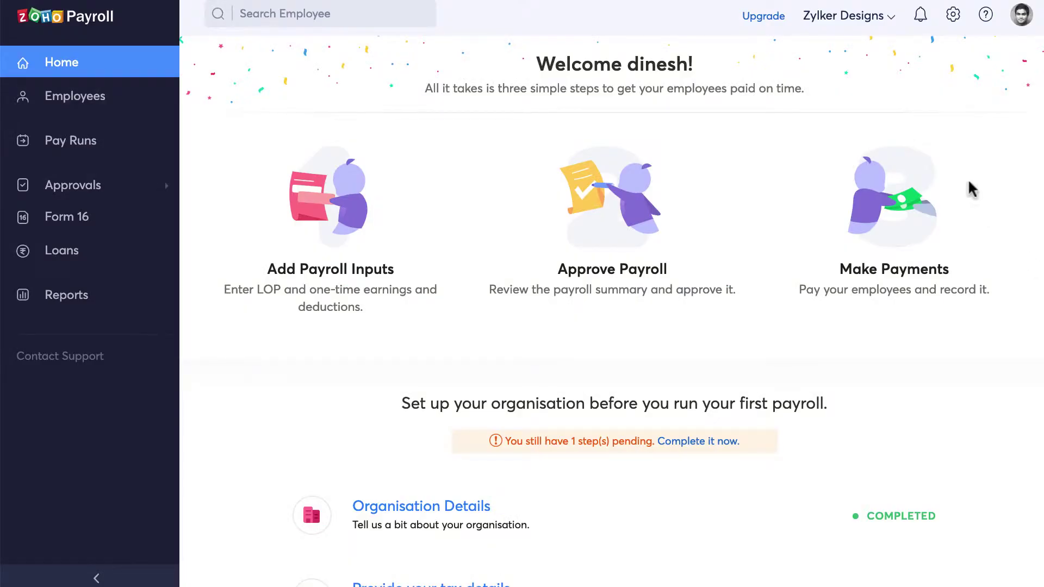
Connect Zoho People from Settings > Zoho Apps, linking the Zylker Design organisation.
{"action": "left_click", "coordinate": [953, 15]}
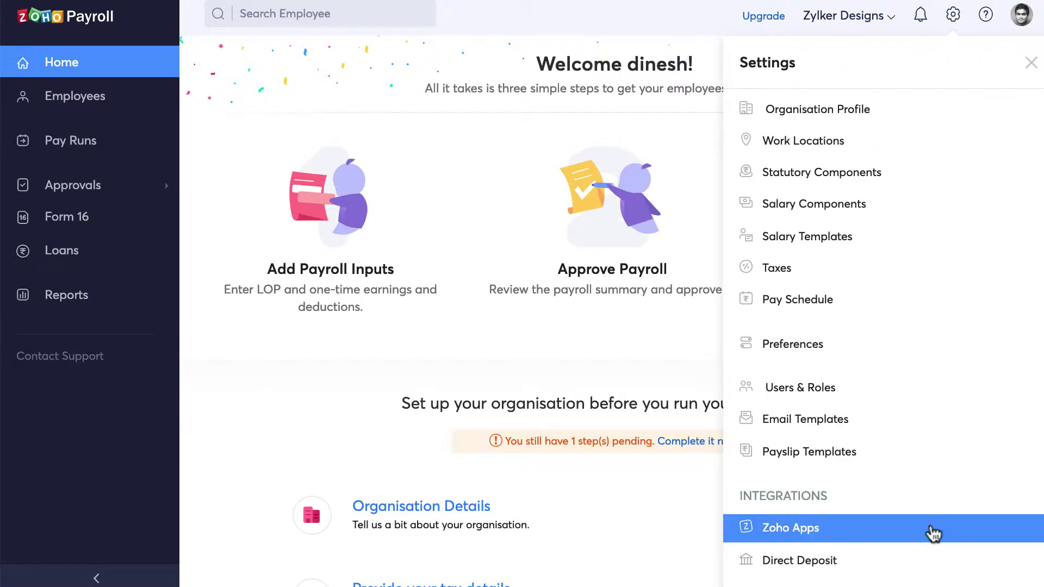
{"action": "left_click", "coordinate": [933, 534]}
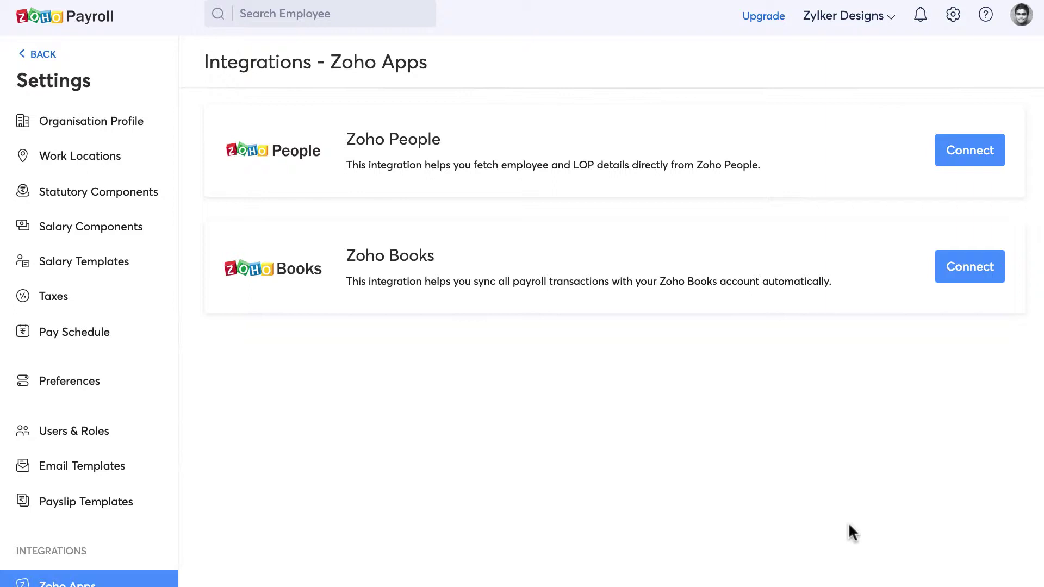
{"action": "left_click", "coordinate": [954, 163]}
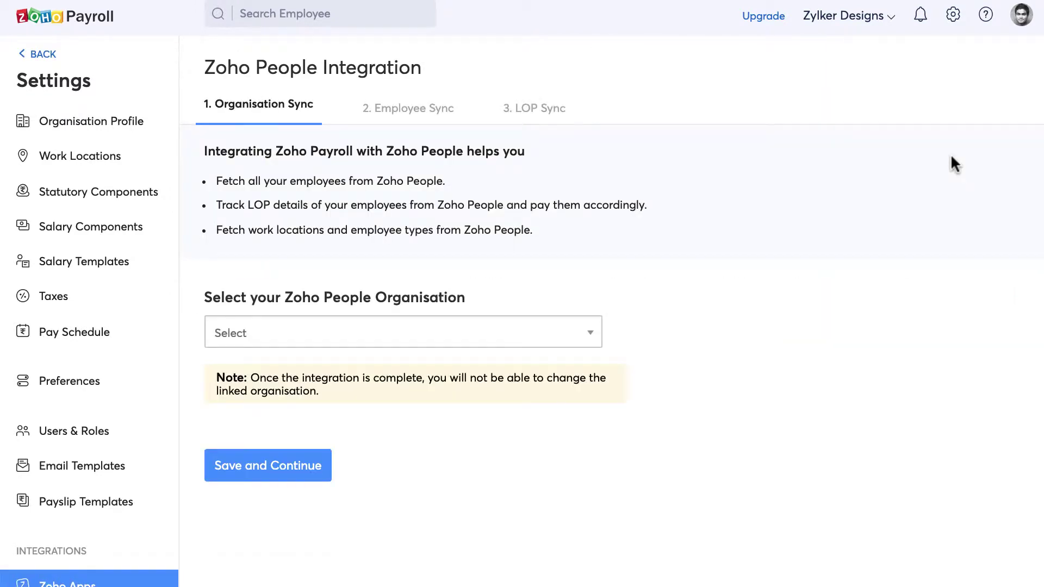
{"action": "left_click", "coordinate": [559, 329]}
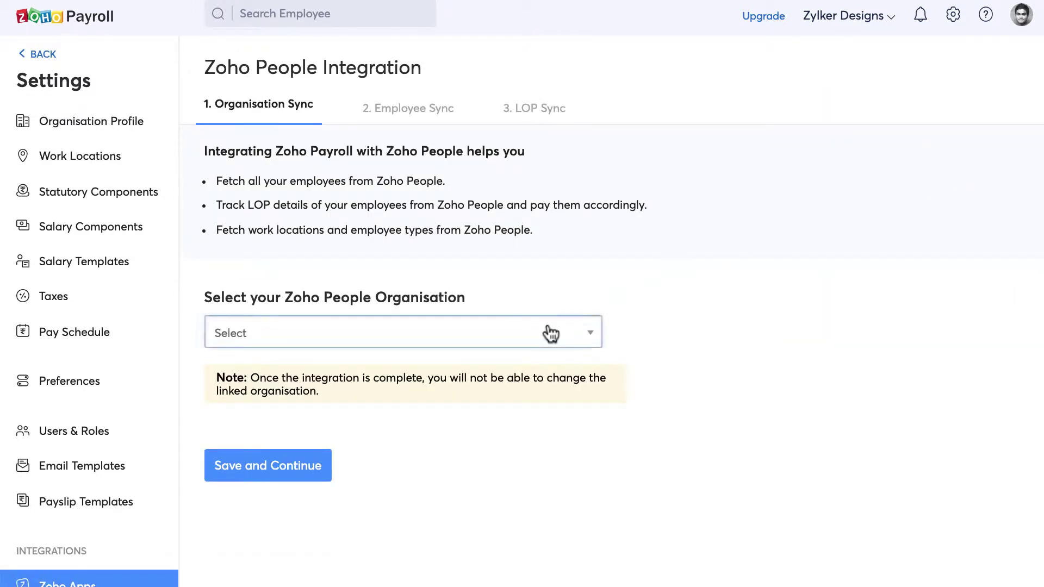
{"action": "left_click", "coordinate": [531, 362]}
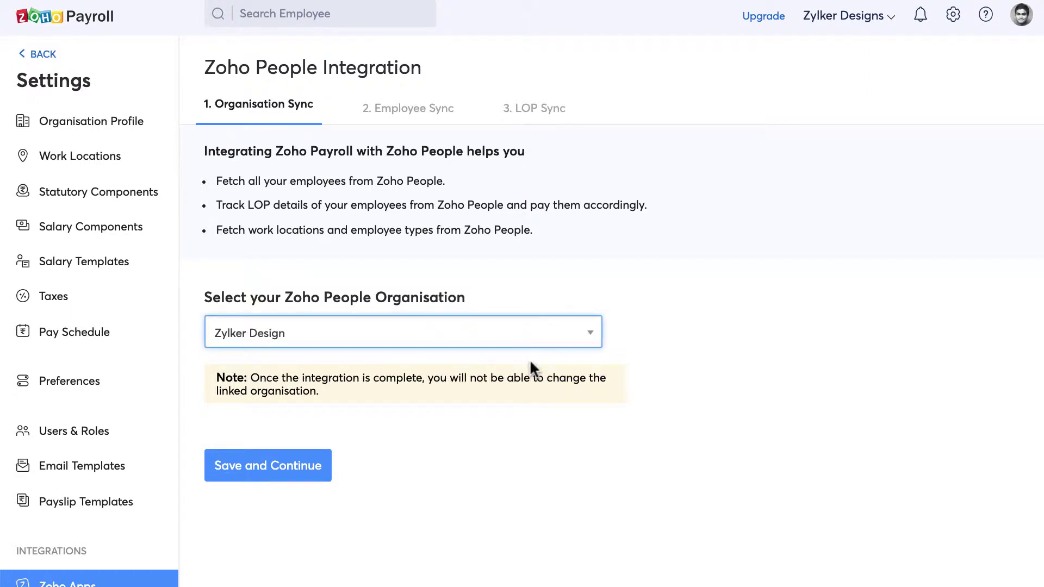
{"action": "left_click", "coordinate": [301, 467]}
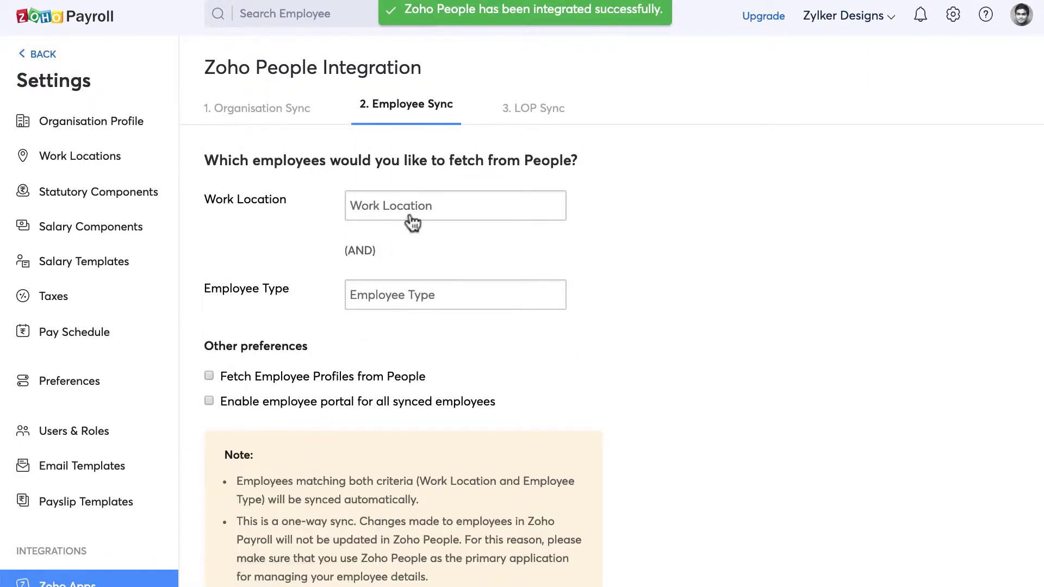
Set the employee sync filters to Chennai work location and Permanent employee type.
{"action": "left_click", "coordinate": [411, 218]}
{"action": "left_click", "coordinate": [423, 276]}
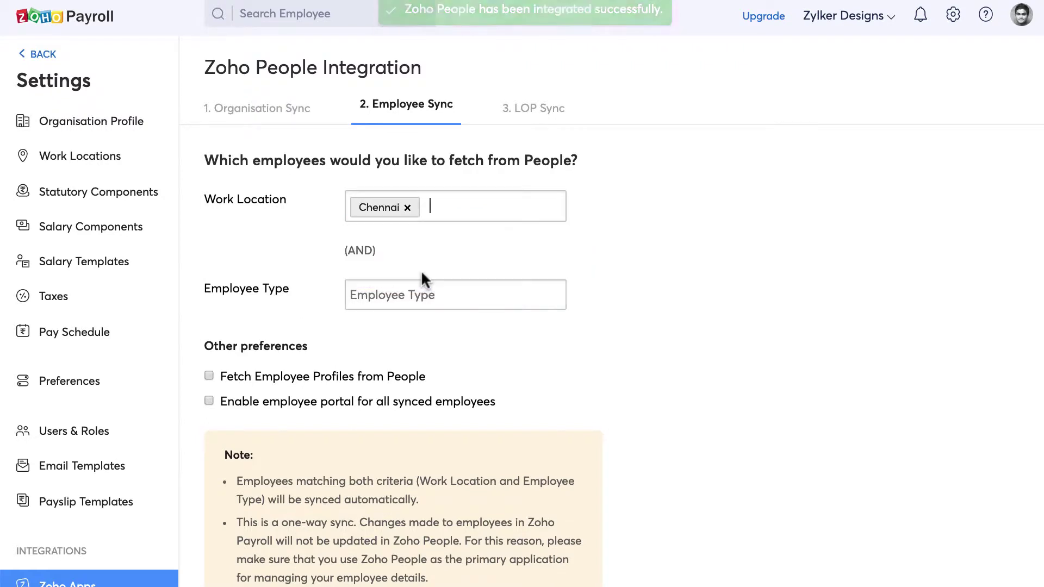
{"action": "left_click", "coordinate": [429, 301]}
{"action": "left_click", "coordinate": [436, 366]}
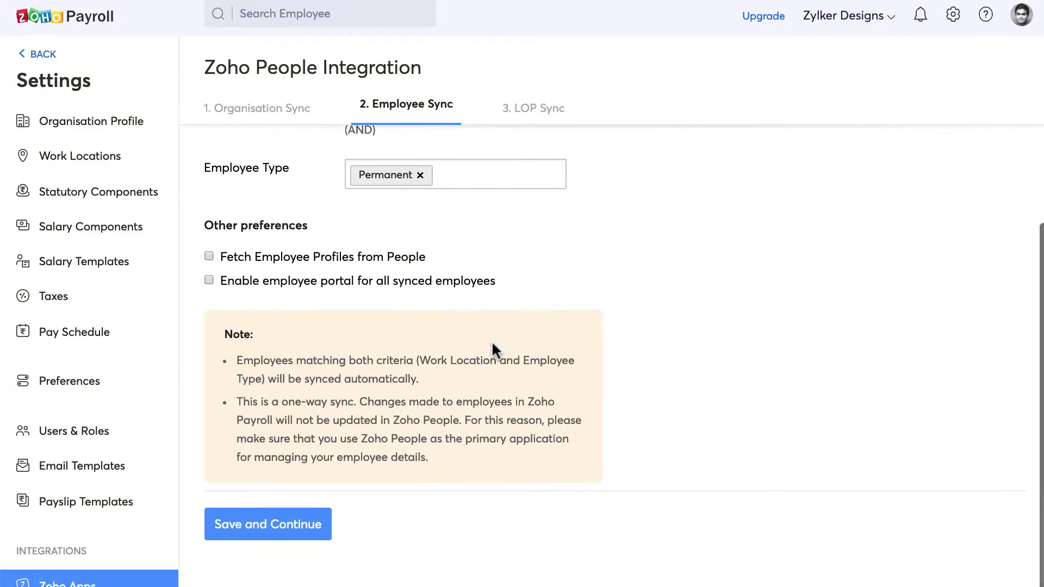
Enable fetching employee profiles from People and save the employee sync preferences.
{"action": "left_click", "coordinate": [357, 256]}
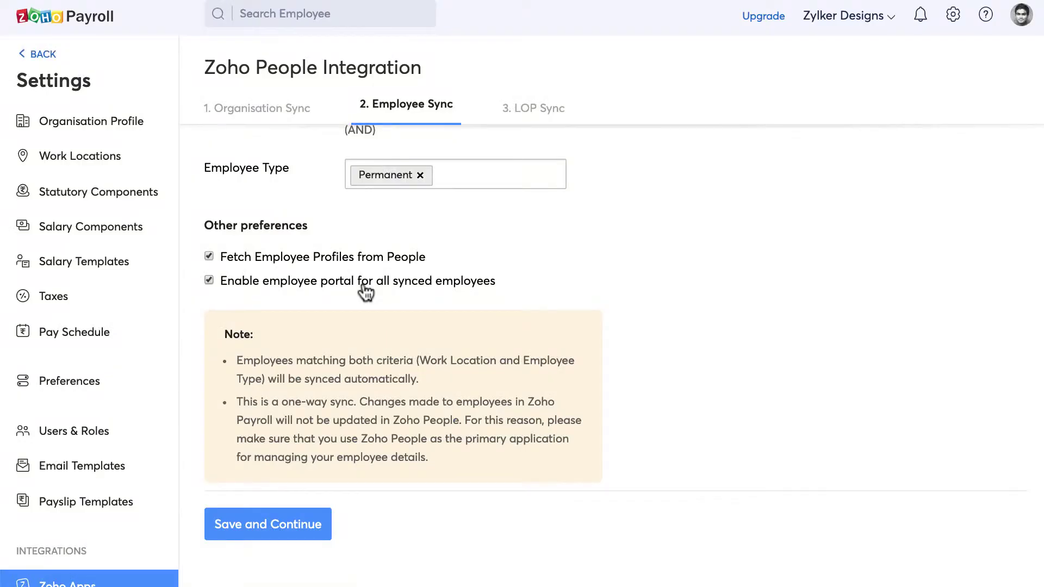
{"action": "left_click", "coordinate": [290, 522]}
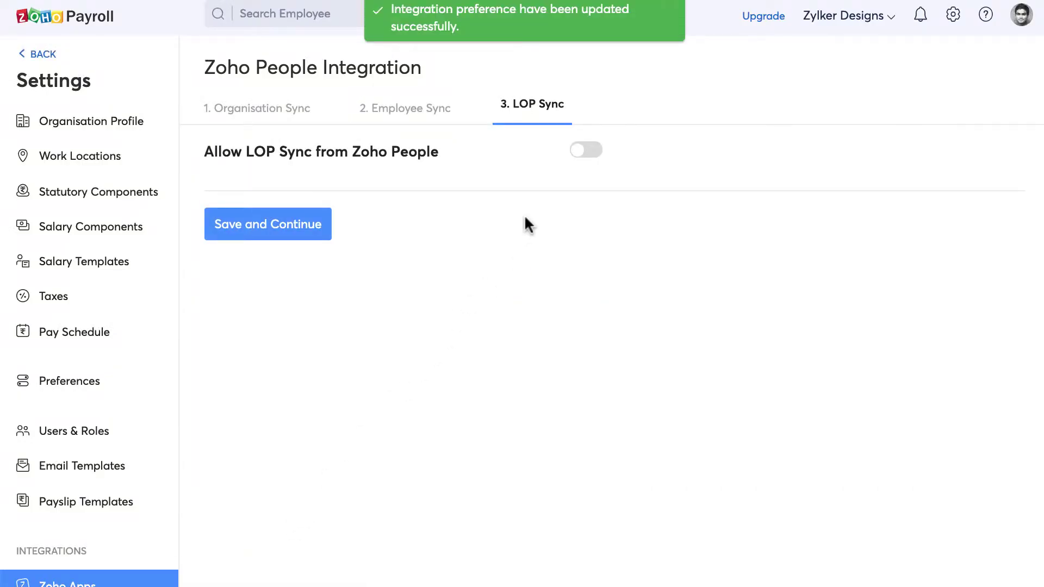
Turn on LOP sync for the Jan pay schedule and complete the integration setup.
{"action": "left_click", "coordinate": [588, 152]}
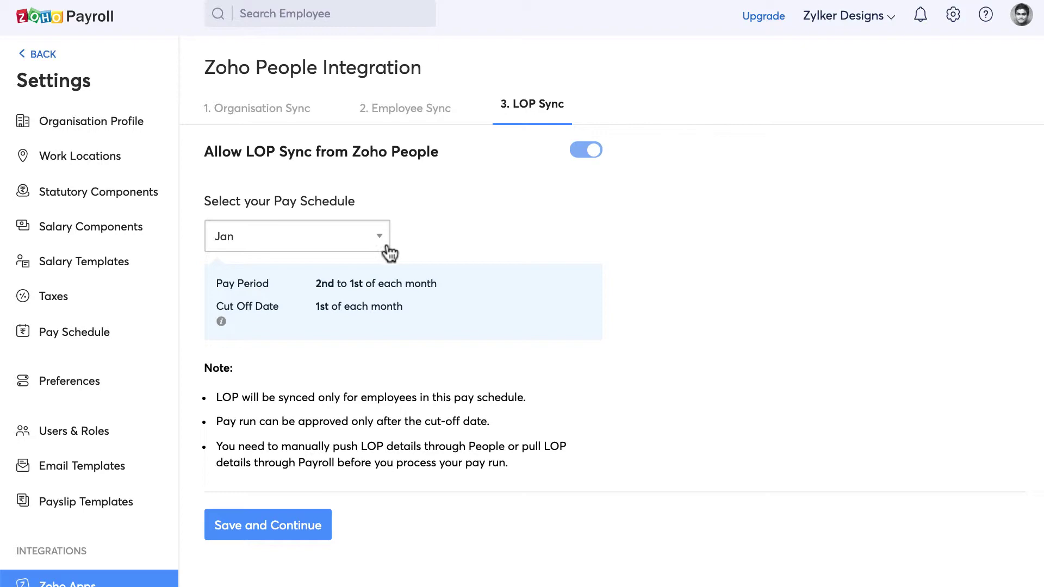
{"action": "scroll", "coordinate": [389, 253], "scroll_direction": "down", "scroll_amount": 1}
{"action": "left_click", "coordinate": [273, 521]}
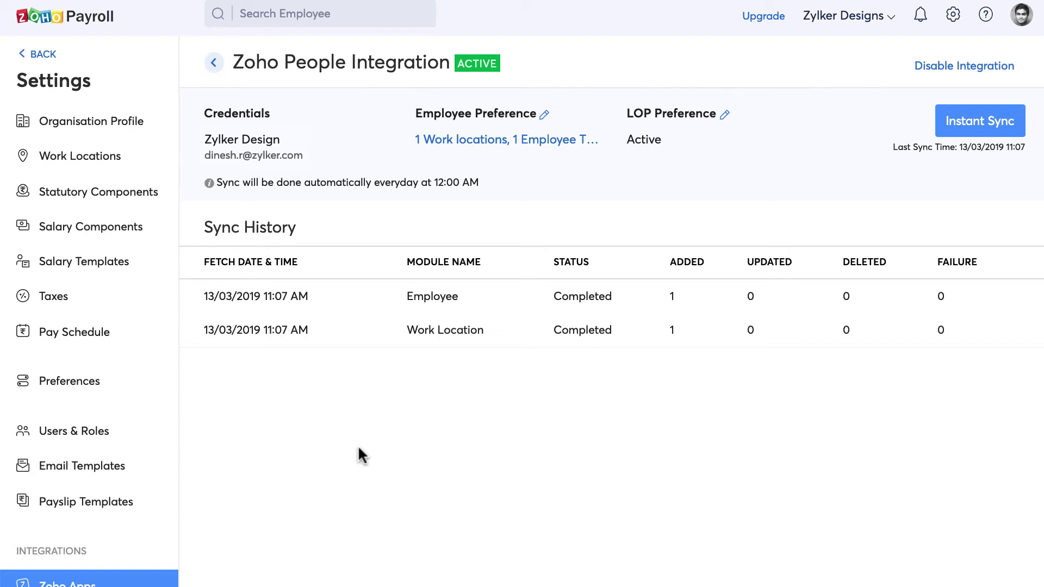
Start an Instant Sync of the active Zoho People integration.
{"action": "left_click", "coordinate": [958, 120]}
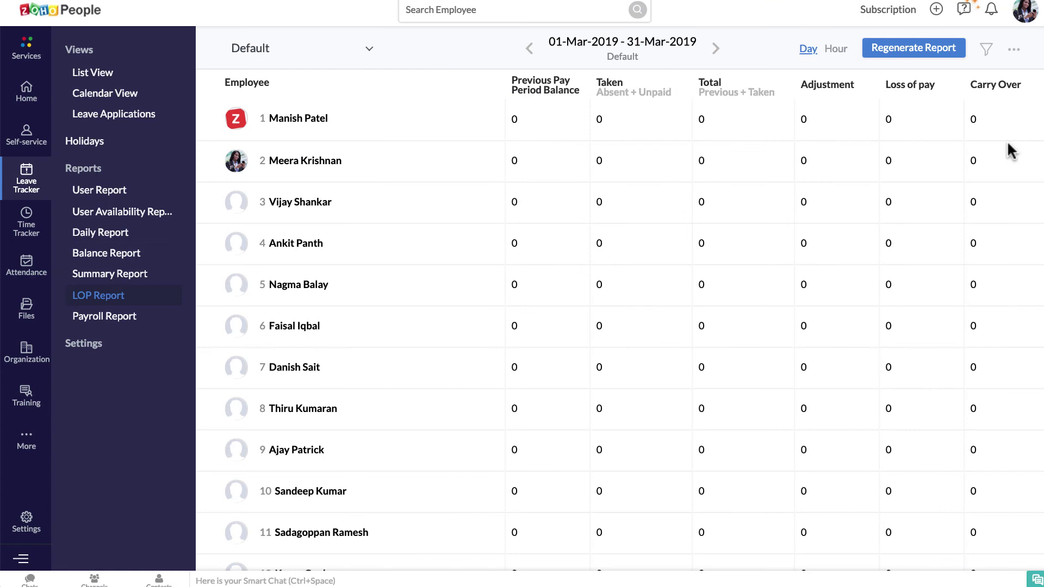
Push the March 2019 LOP report to Zoho Payroll from its more-actions menu.
{"action": "left_click", "coordinate": [1013, 50]}
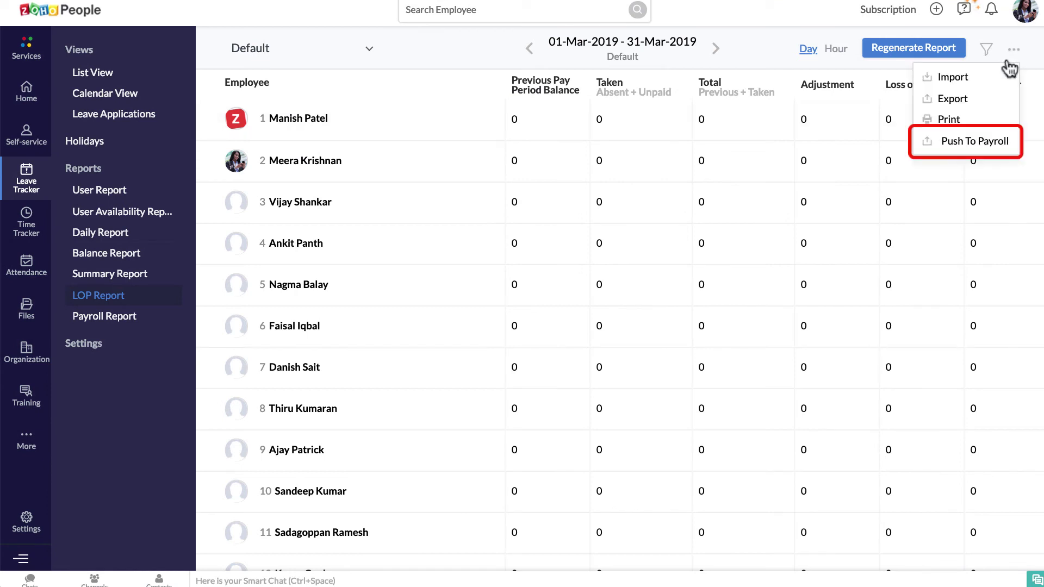
{"action": "left_click", "coordinate": [993, 142]}
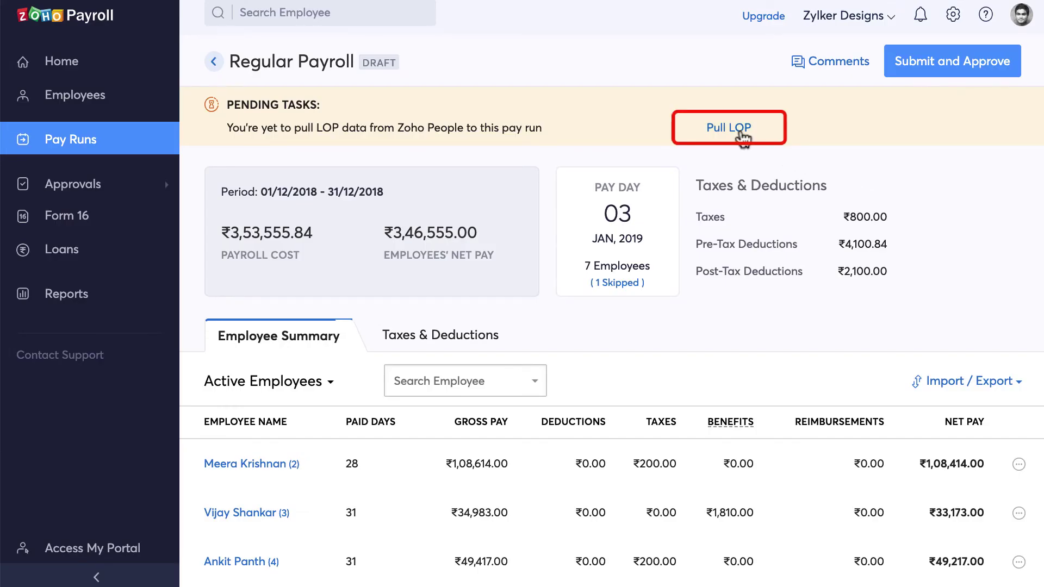
Pull LOP into the December 2018 draft pay run and open the first employee's pay details.
{"action": "left_click", "coordinate": [740, 130]}
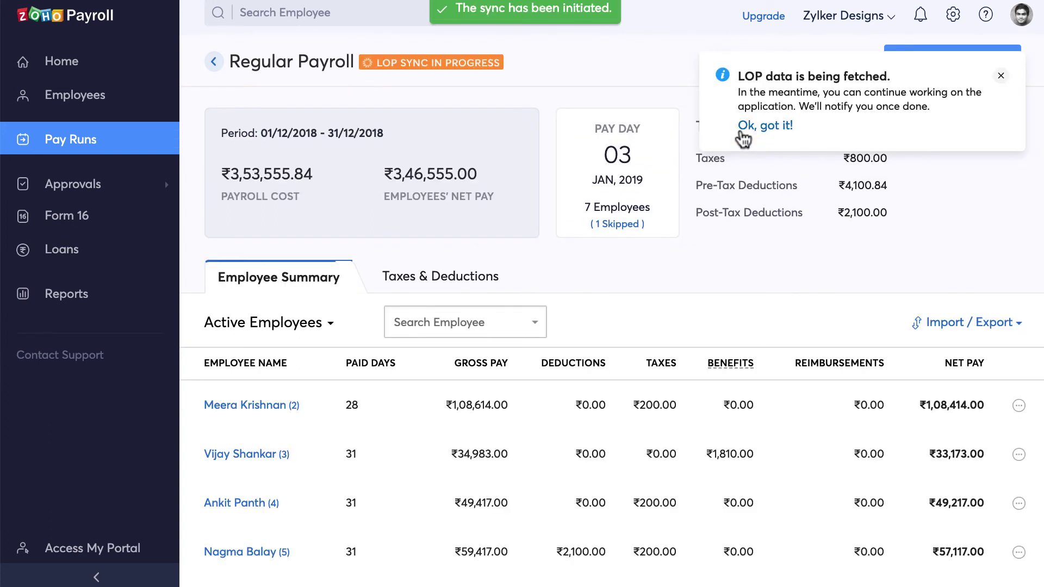
{"action": "left_click", "coordinate": [740, 135]}
{"action": "left_click", "coordinate": [575, 405]}
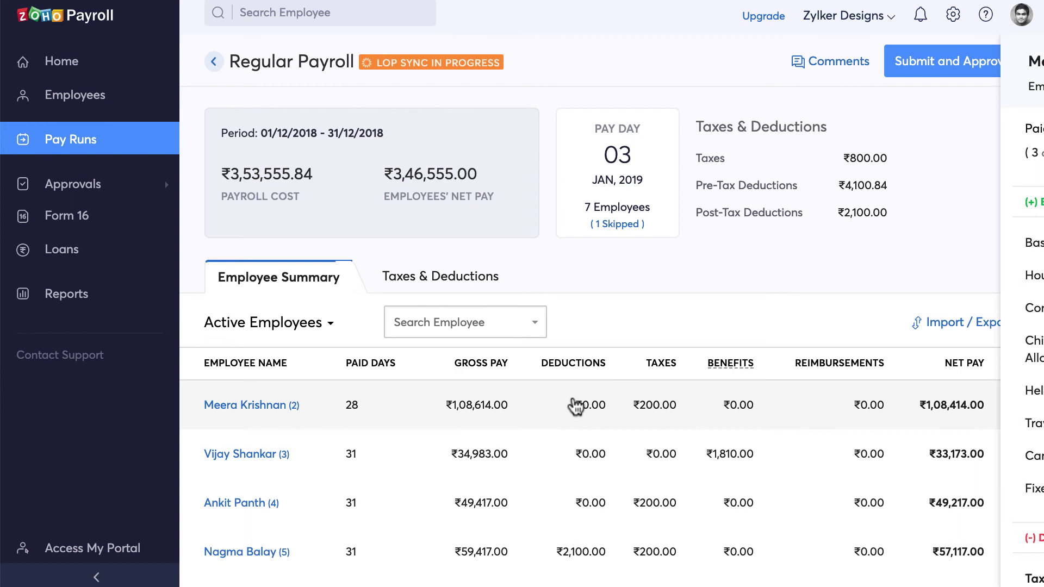